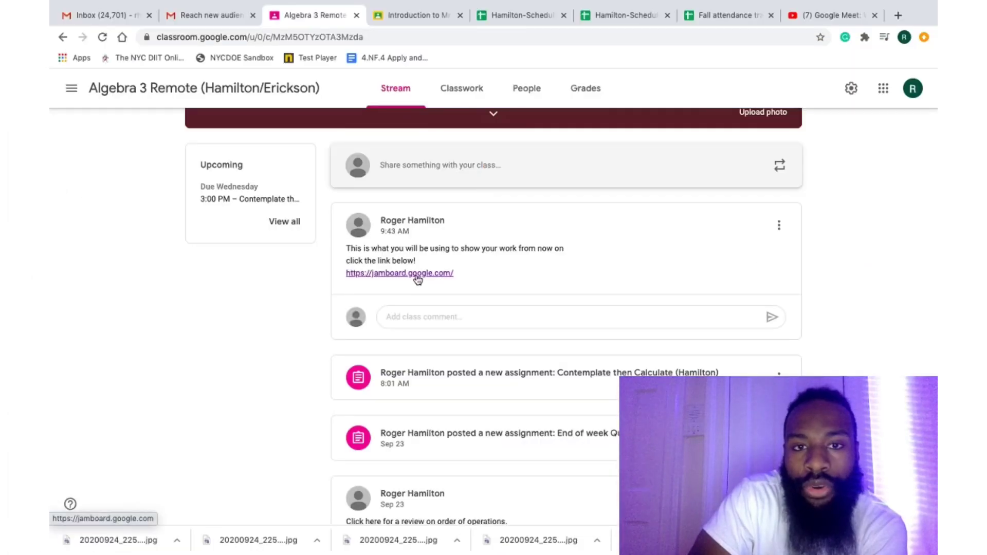
# Open the jamboard.google.com link from the Classroom stream post in a new tab.
pyautogui.click(85, 123)
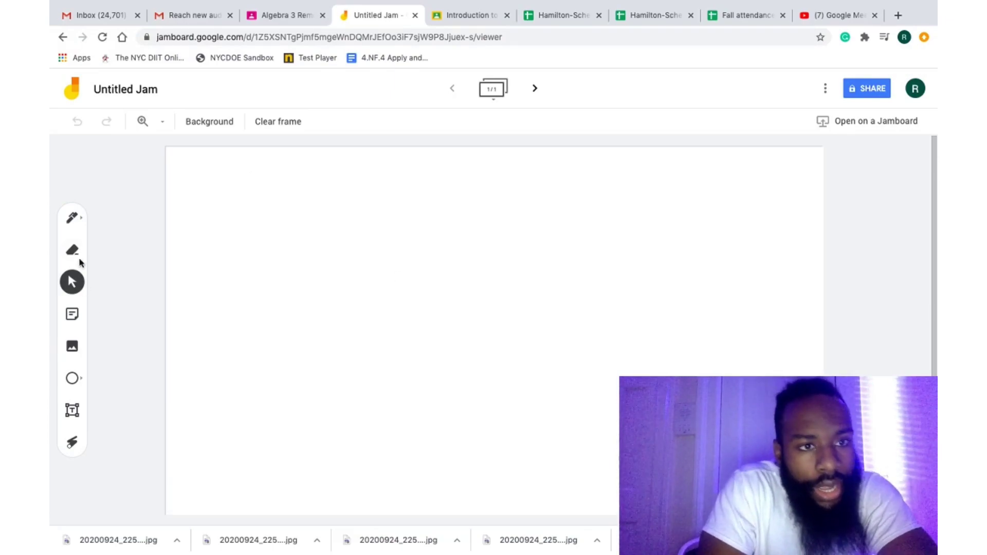
# Write 2x + 5 = 10 on the frame with a teal marker.
pyautogui.click(73, 220)
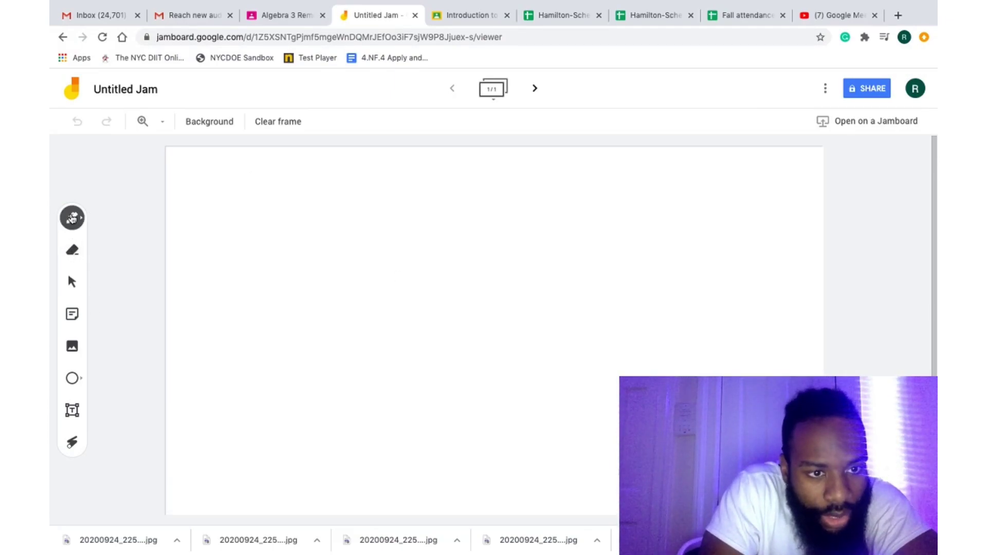
pyautogui.click(74, 226)
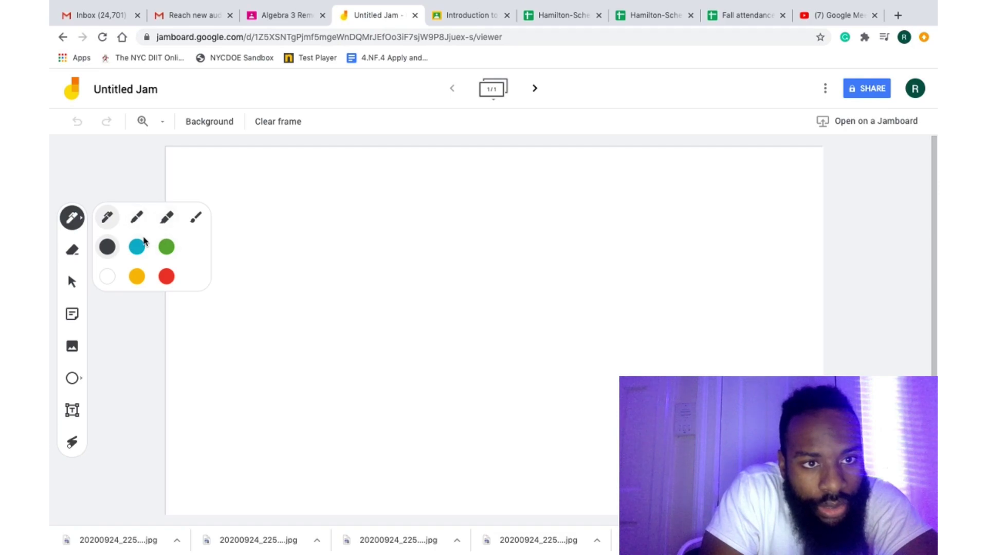
pyautogui.click(136, 217)
pyautogui.click(137, 246)
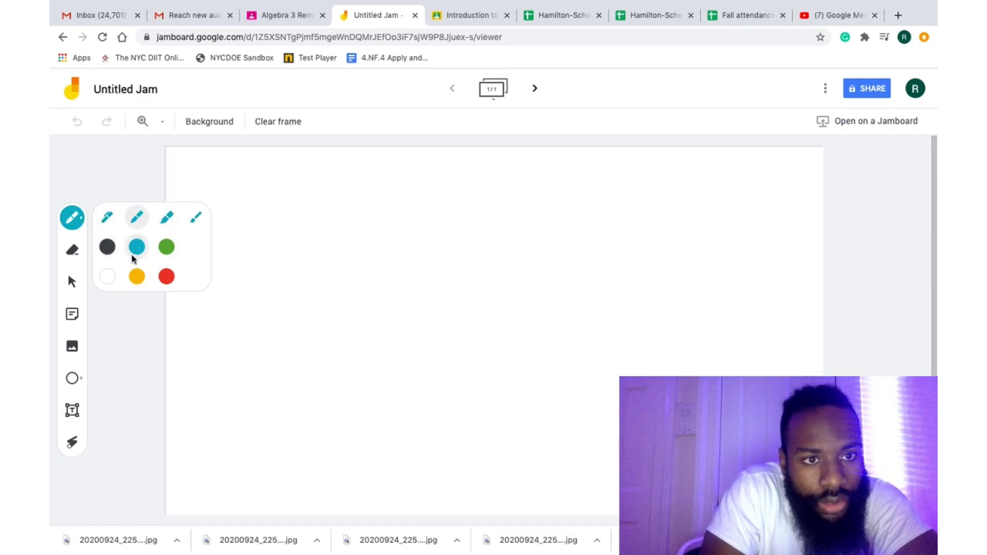
pyautogui.moveTo(236, 196)
pyautogui.mouseDown()
pyautogui.moveTo(282, 218)
pyautogui.moveTo(221, 268)
pyautogui.moveTo(294, 274)
pyautogui.mouseUp()
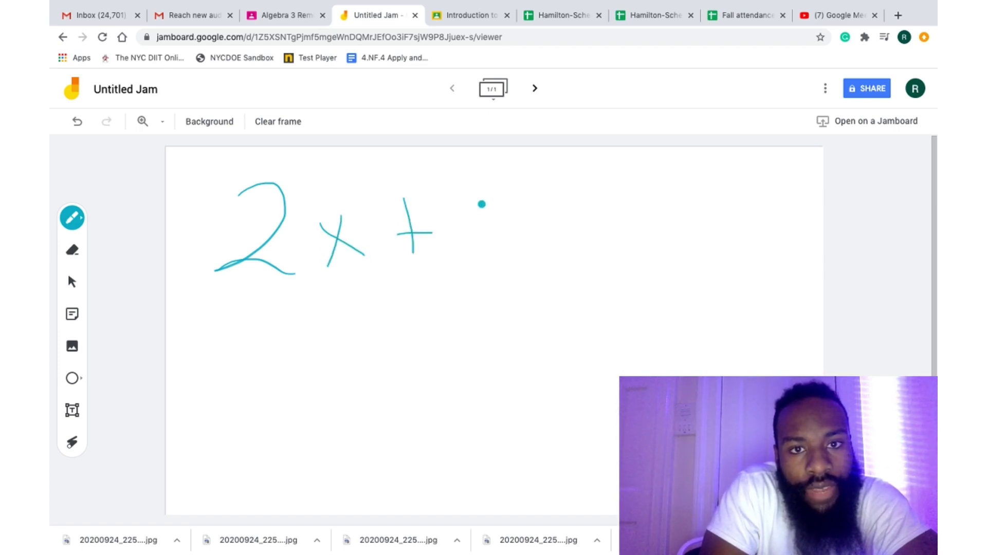
pyautogui.moveTo(482, 229); pyautogui.dragTo(510, 242)
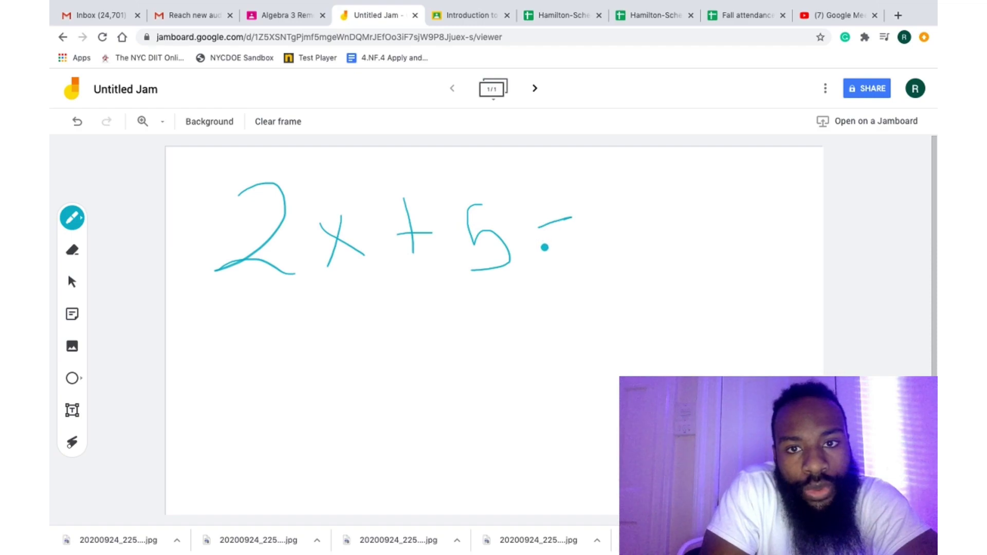
pyautogui.moveTo(620, 205); pyautogui.dragTo(632, 290)
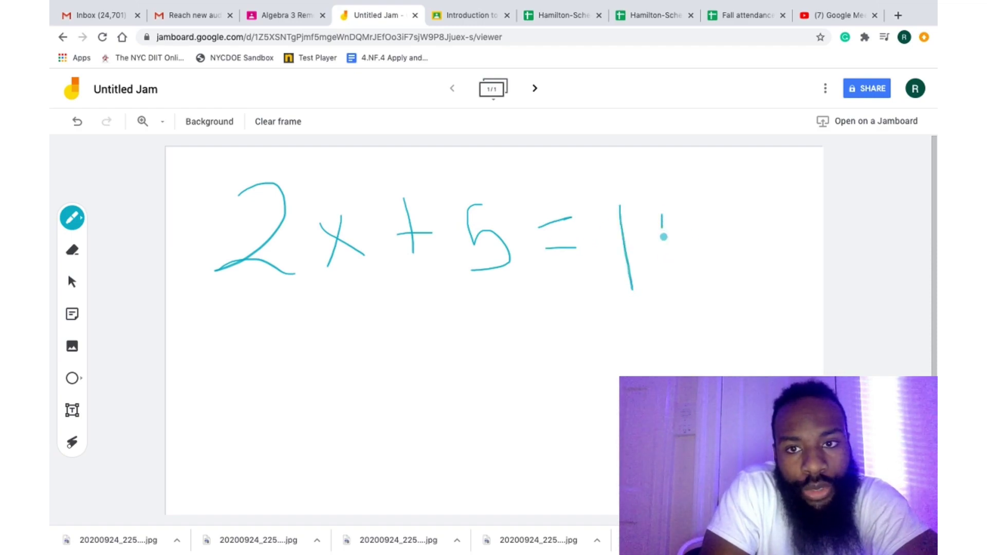
pyautogui.moveTo(663, 236); pyautogui.dragTo(659, 220)
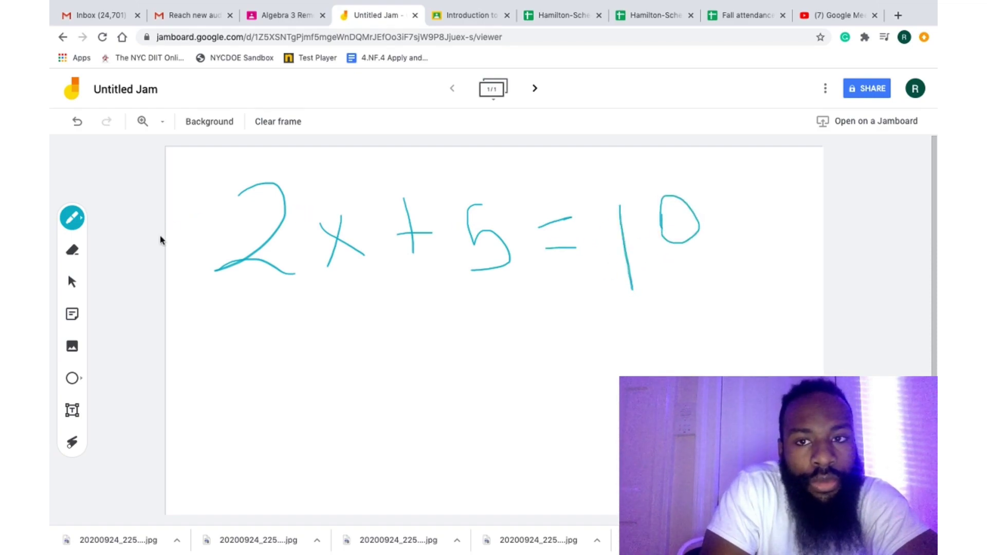
# In yellow, subtract 5 from both sides to get 2x = 5.
pyautogui.click(76, 219)
pyautogui.click(136, 276)
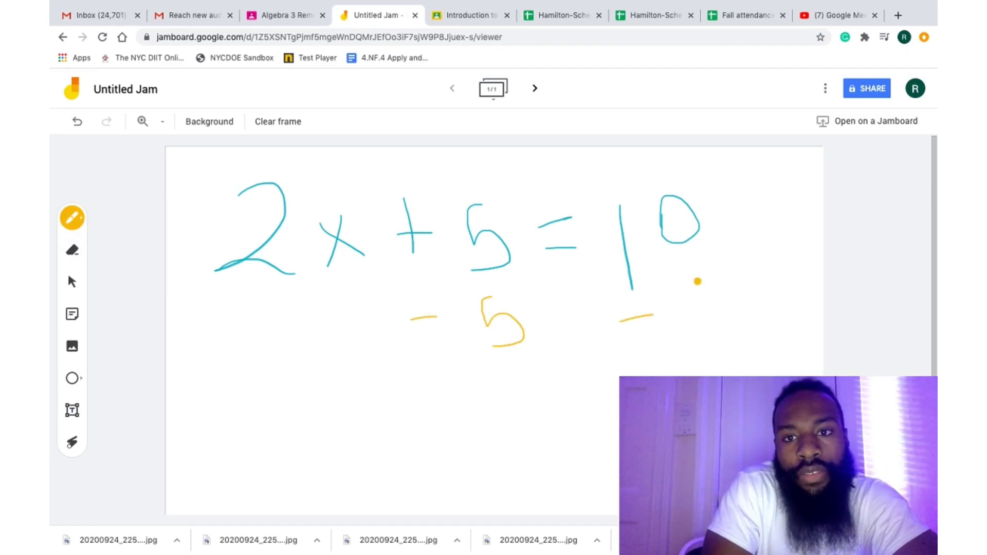
pyautogui.moveTo(699, 281); pyautogui.dragTo(691, 336)
pyautogui.moveTo(506, 191); pyautogui.dragTo(440, 349)
pyautogui.moveTo(174, 363); pyautogui.dragTo(771, 361)
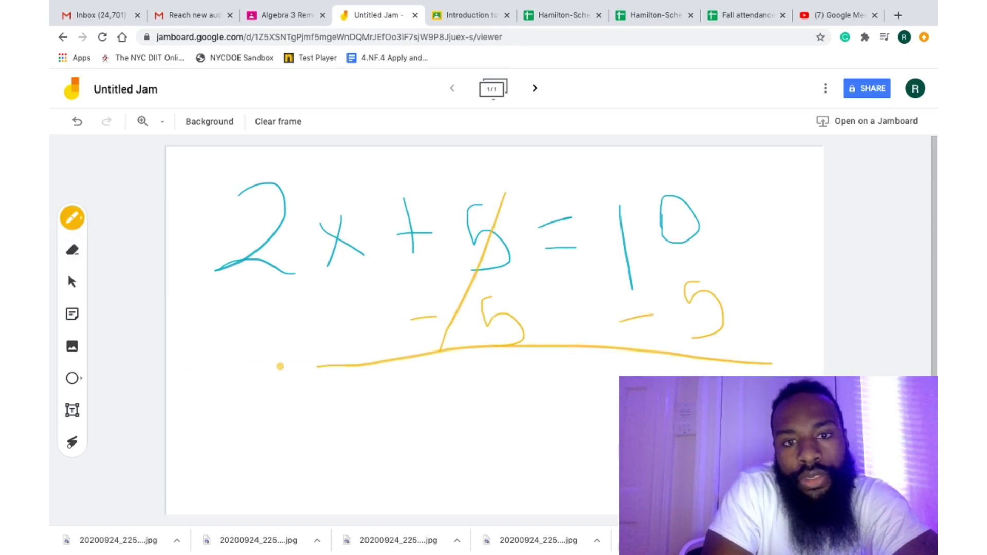
pyautogui.moveTo(329, 398); pyautogui.dragTo(406, 441)
pyautogui.moveTo(401, 406); pyautogui.dragTo(452, 431)
pyautogui.moveTo(426, 395); pyautogui.dragTo(406, 439)
pyautogui.moveTo(479, 407); pyautogui.dragTo(549, 396)
pyautogui.moveTo(486, 435); pyautogui.dragTo(549, 427)
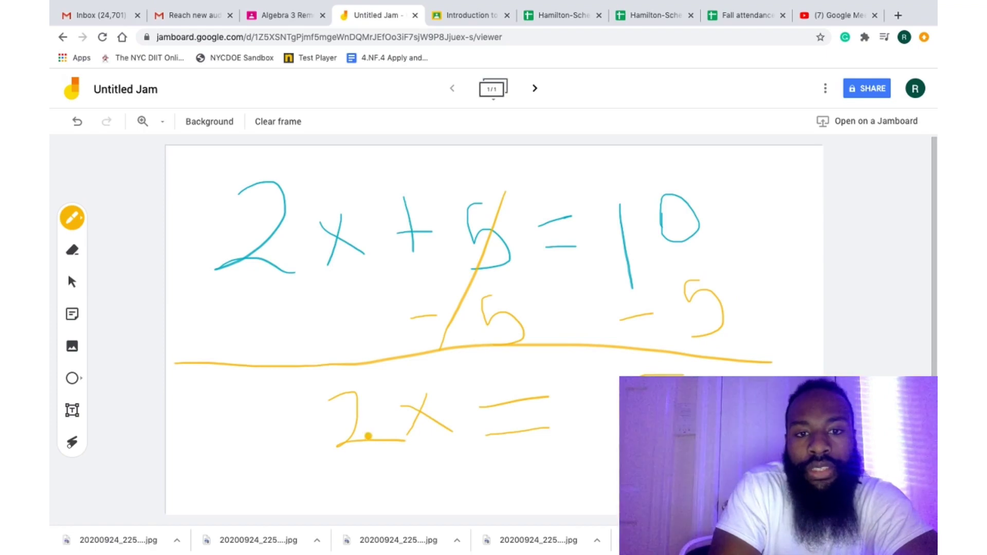
# Divide both sides by 2 in yellow and box the answer x = 2.5.
pyautogui.moveTo(319, 456); pyautogui.dragTo(451, 443)
pyautogui.moveTo(335, 384); pyautogui.dragTo(406, 478)
pyautogui.moveTo(383, 453); pyautogui.dragTo(486, 509)
pyautogui.moveTo(483, 477); pyautogui.dragTo(459, 509)
pyautogui.moveTo(506, 476); pyautogui.dragTo(525, 476)
pyautogui.moveTo(507, 487); pyautogui.dragTo(580, 506)
pyautogui.click(587, 499)
pyautogui.moveTo(616, 468)
pyautogui.mouseDown()
pyautogui.moveTo(605, 471)
pyautogui.moveTo(604, 506)
pyautogui.mouseUp()
pyautogui.moveTo(616, 506)
pyautogui.mouseDown()
pyautogui.moveTo(496, 465)
pyautogui.moveTo(445, 513)
pyautogui.mouseUp()
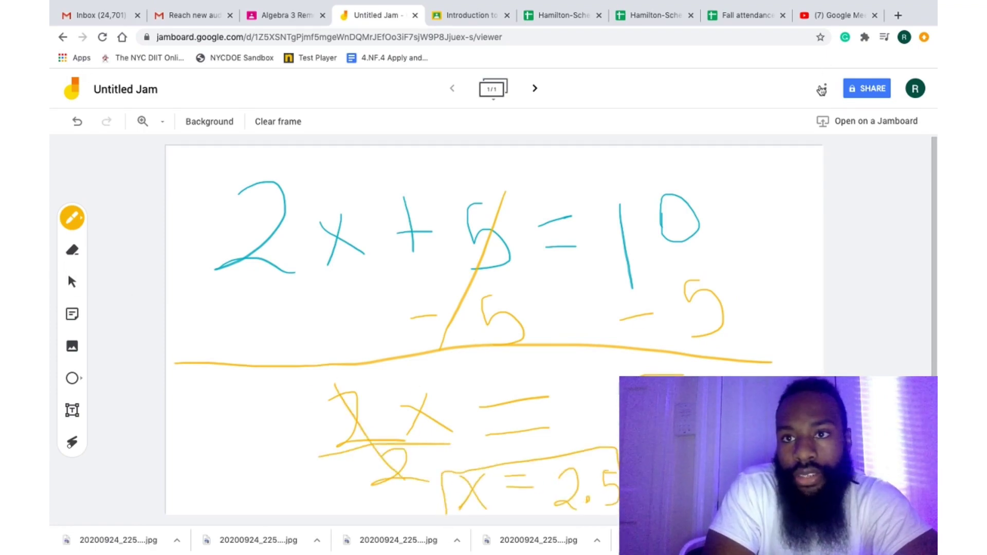
# Save the frame as the image Untitled Jam 1.png and reveal the download in Finder.
pyautogui.click(824, 89)
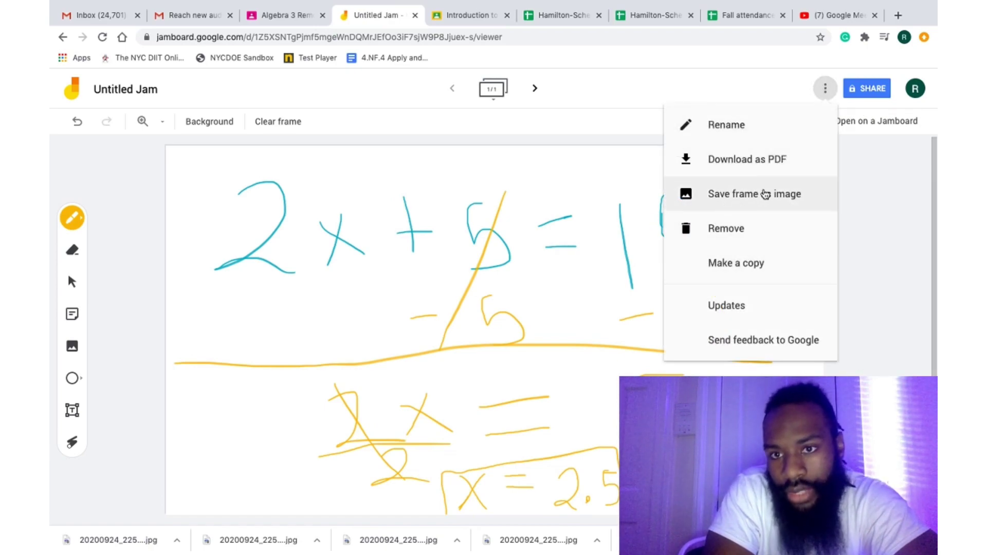
pyautogui.click(766, 194)
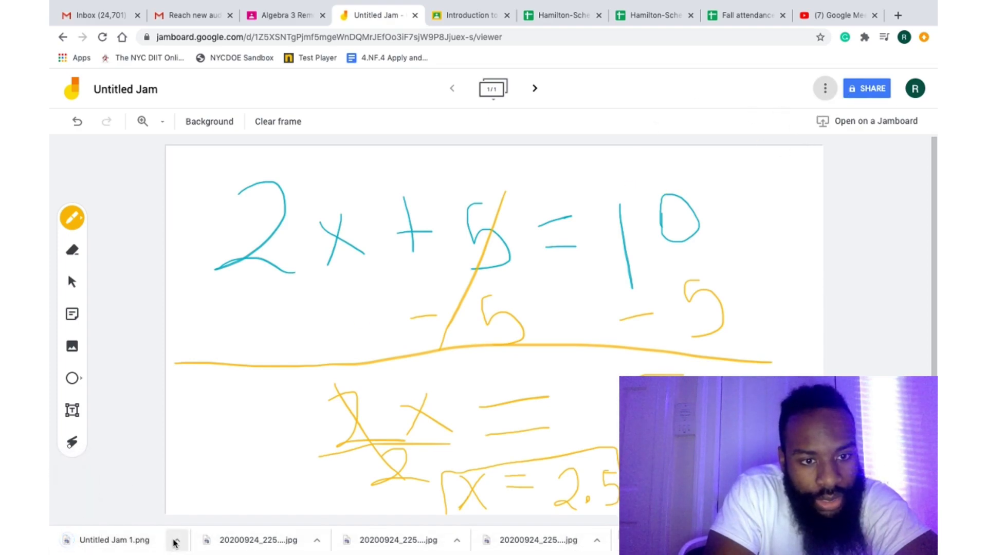
pyautogui.click(176, 541)
pyautogui.click(231, 523)
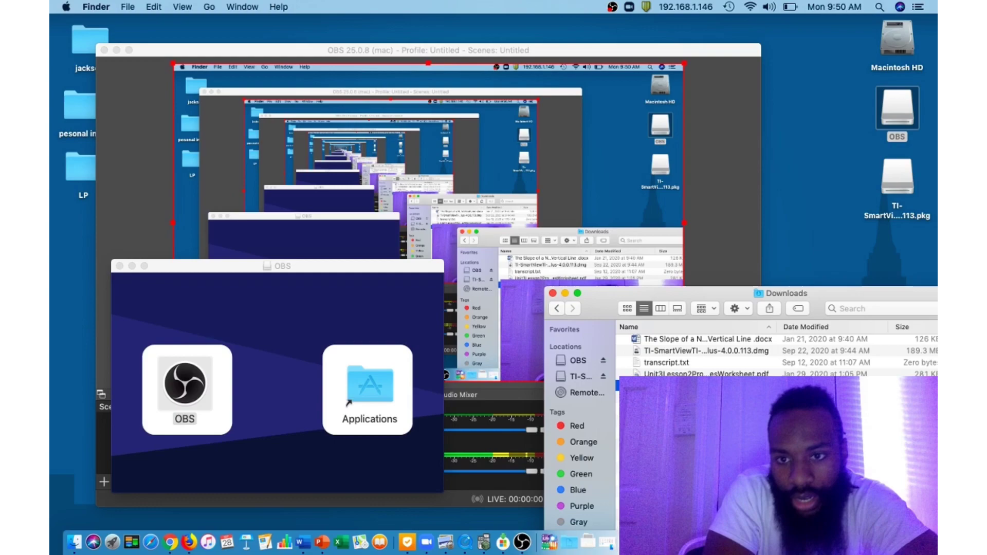
# Move Untitled Jam 1.png from Downloads to the desktop's top right, closing Downloads and shifting OBS aside.
pyautogui.moveTo(668, 386); pyautogui.dragTo(834, 202)
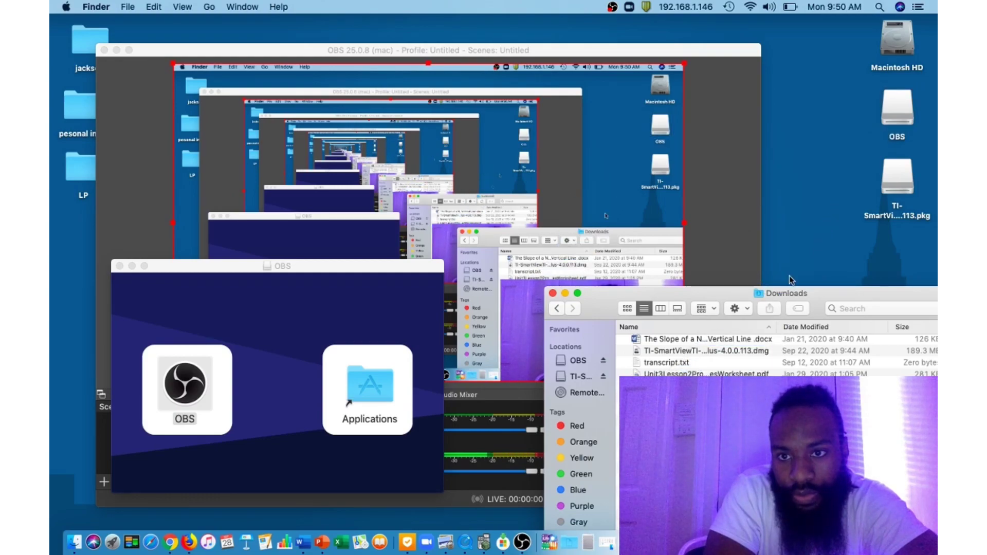
pyautogui.click(553, 293)
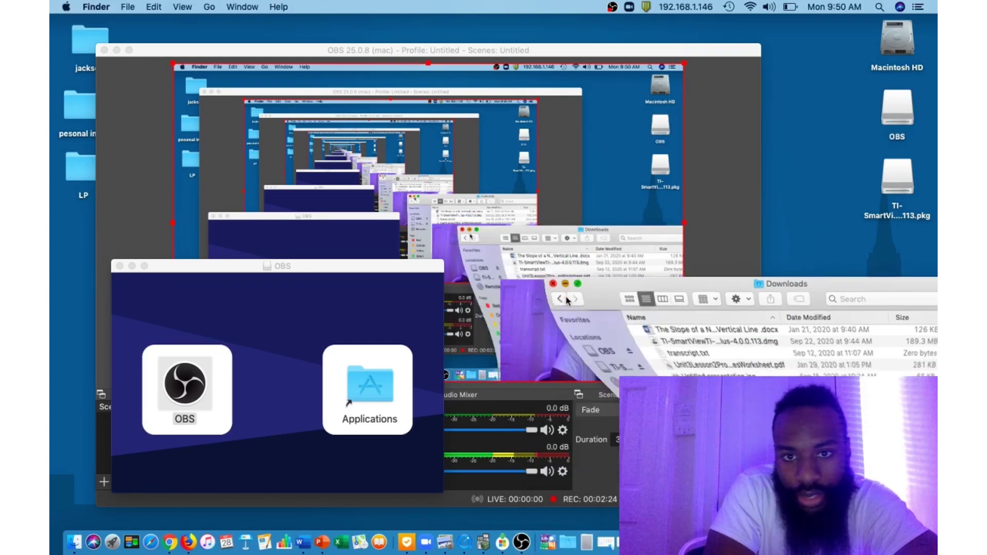
pyautogui.moveTo(706, 53); pyautogui.dragTo(741, 222)
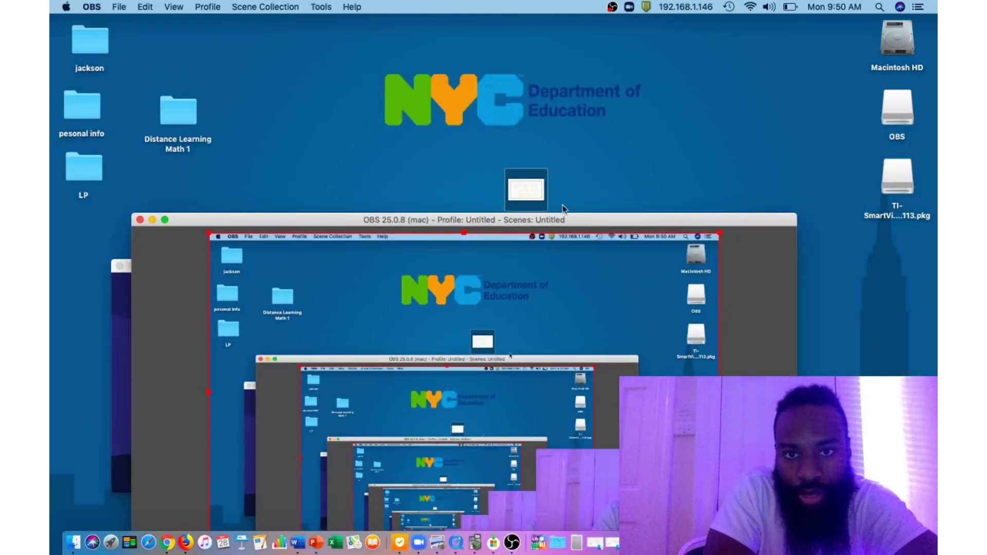
pyautogui.moveTo(523, 182); pyautogui.dragTo(527, 181)
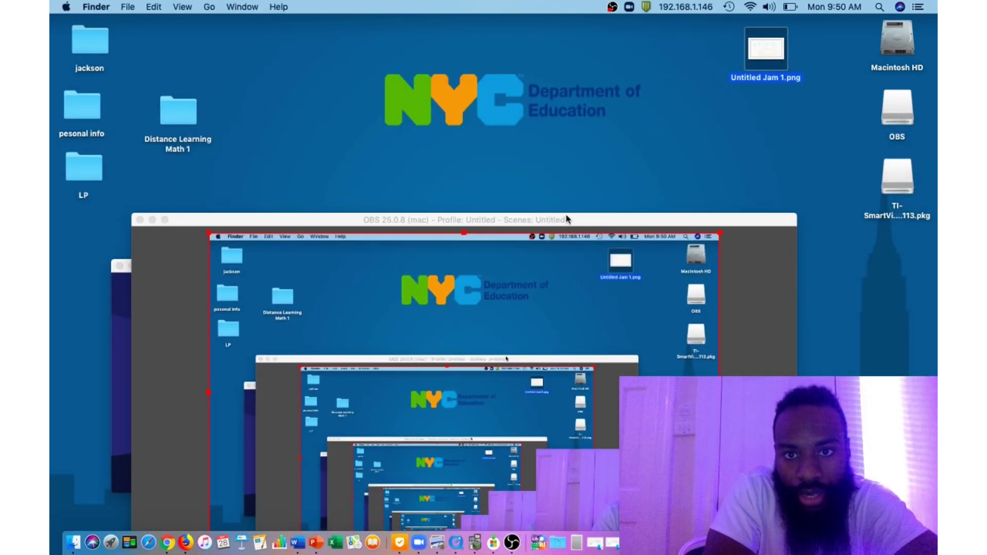
pyautogui.moveTo(567, 219); pyautogui.dragTo(541, 101)
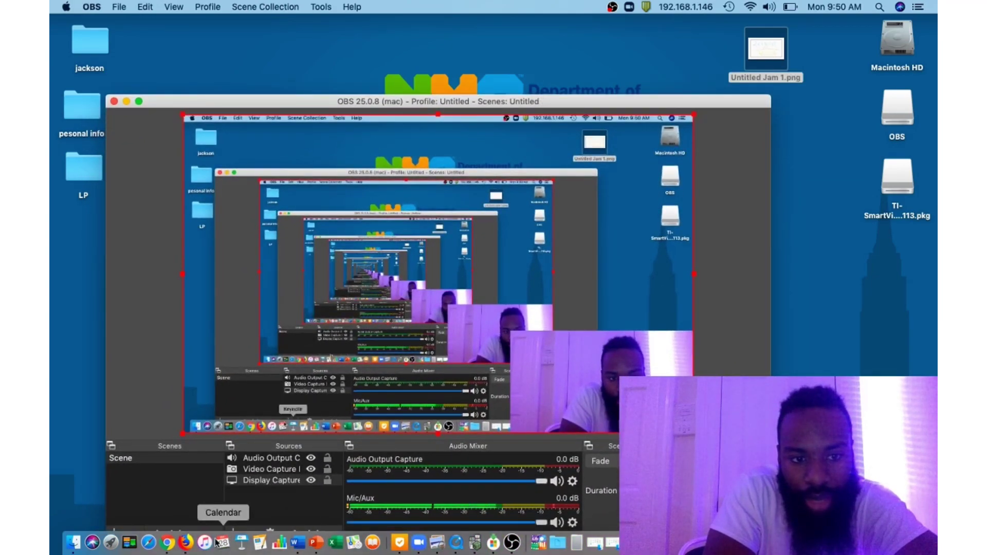
# Return to Chrome and place the cursor below question 30 in the Algebra Readiness Test document.
pyautogui.click(167, 543)
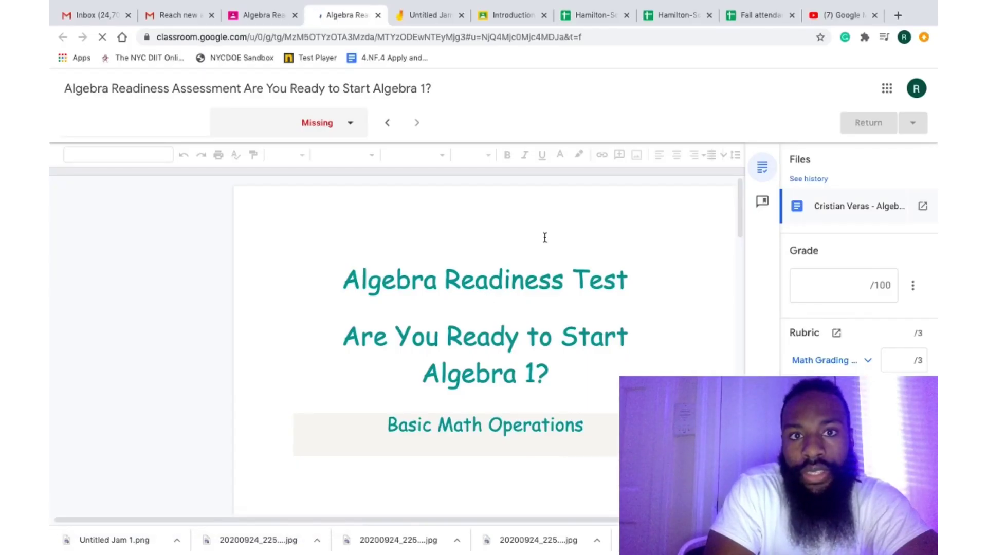
pyautogui.scroll(-4, 577, 231)
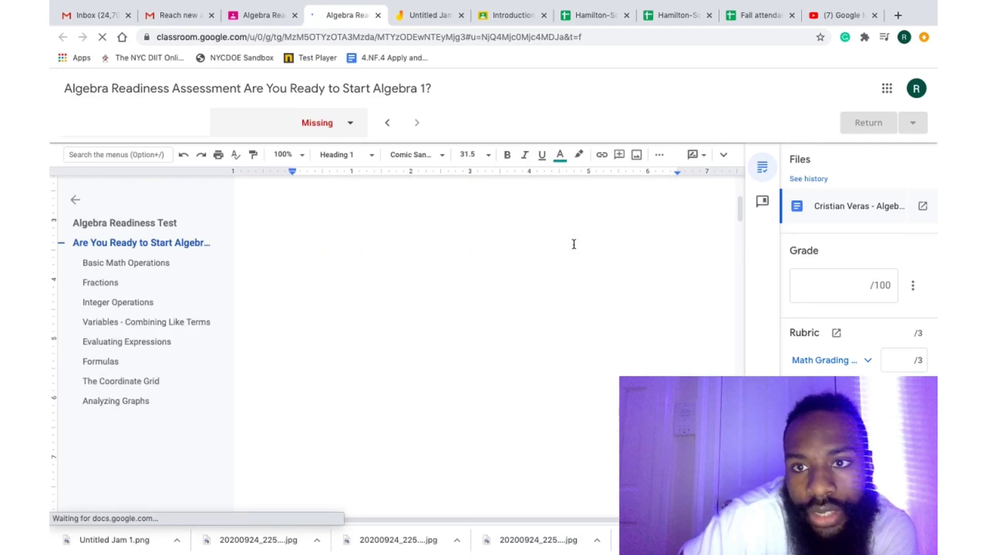
pyautogui.scroll(-20, 574, 245)
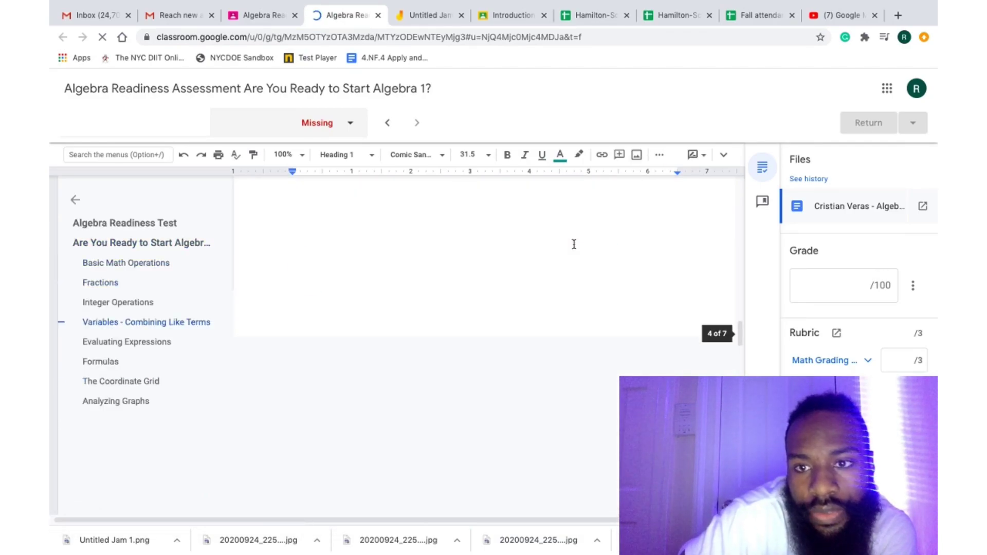
pyautogui.click(299, 327)
# Exit full screen and drag Untitled Jam 1.png from the desktop into the document below question 30.
pyautogui.moveTo(90, 2)
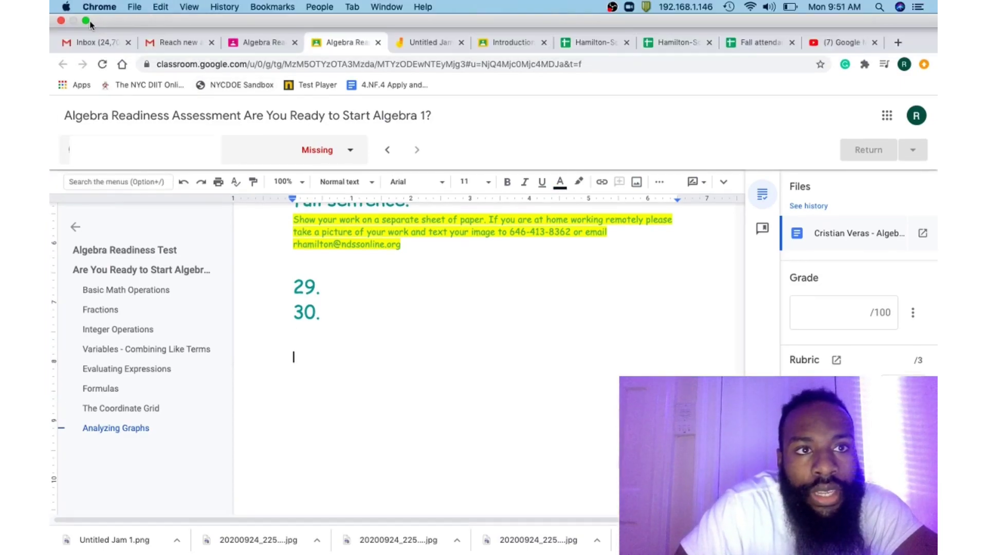
pyautogui.click(86, 21)
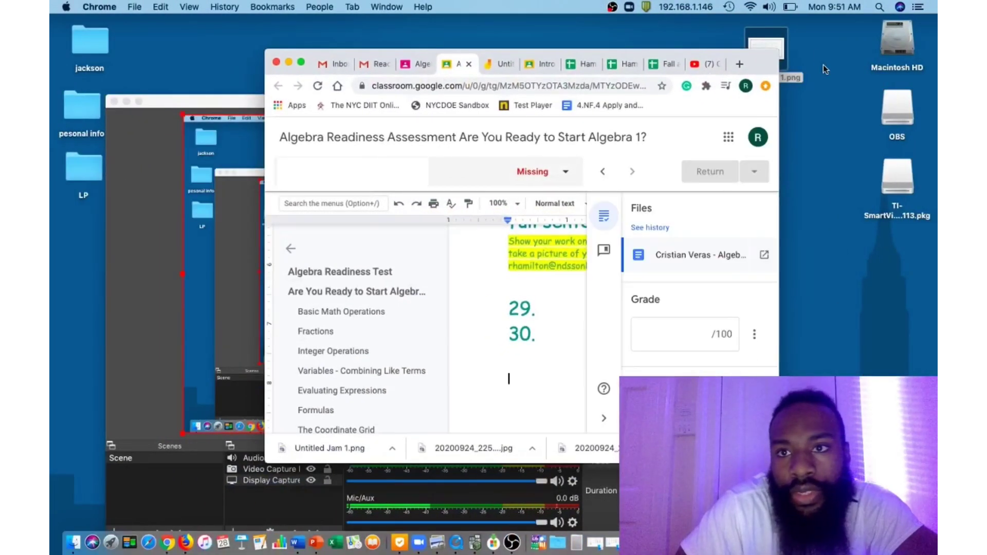
pyautogui.moveTo(785, 46); pyautogui.dragTo(521, 388)
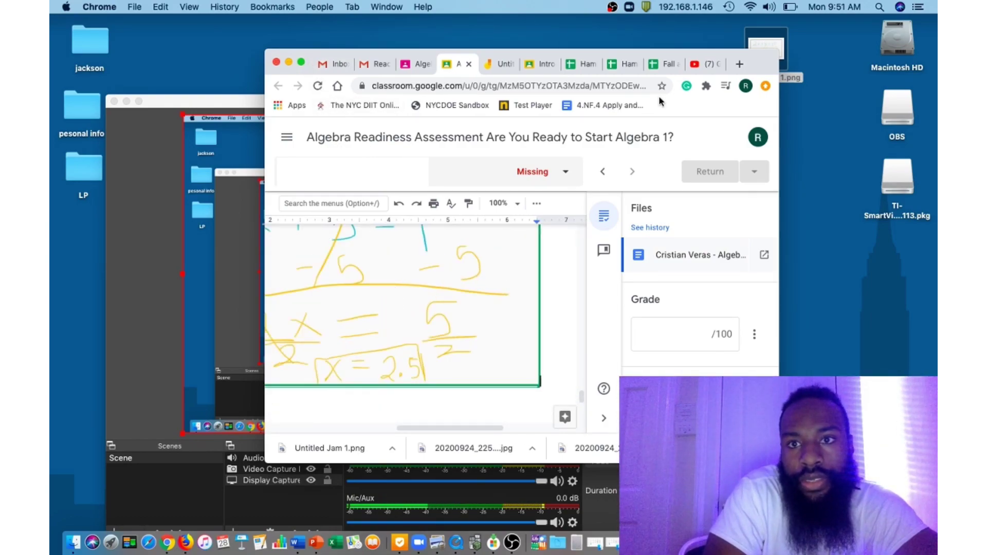
pyautogui.moveTo(778, 46); pyautogui.dragTo(868, 237)
# Move Untitled Jam 1.png from the desktop into Macintosh HD > Users > home > Pictures, then close the window.
pyautogui.click(900, 36)
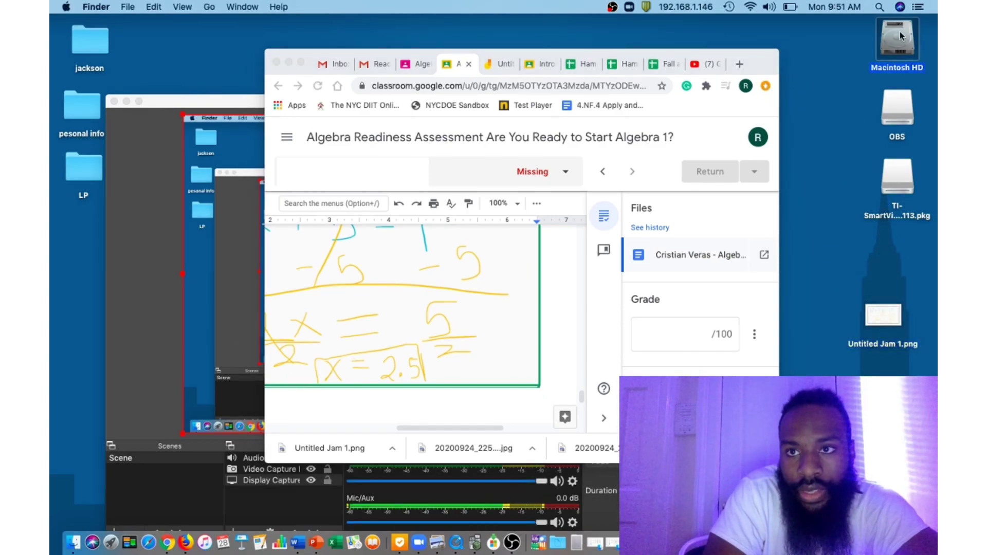
pyautogui.doubleClick(900, 36)
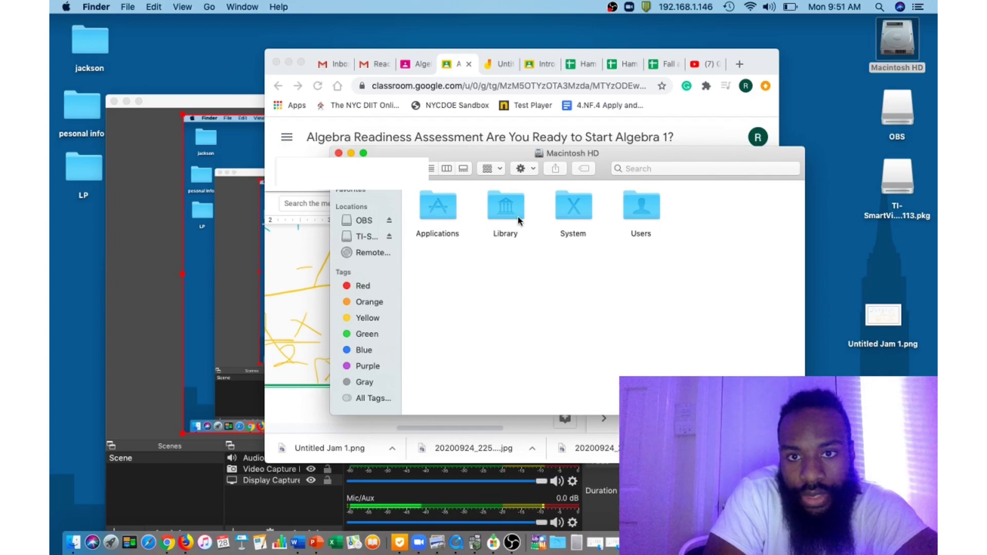
pyautogui.doubleClick(646, 219)
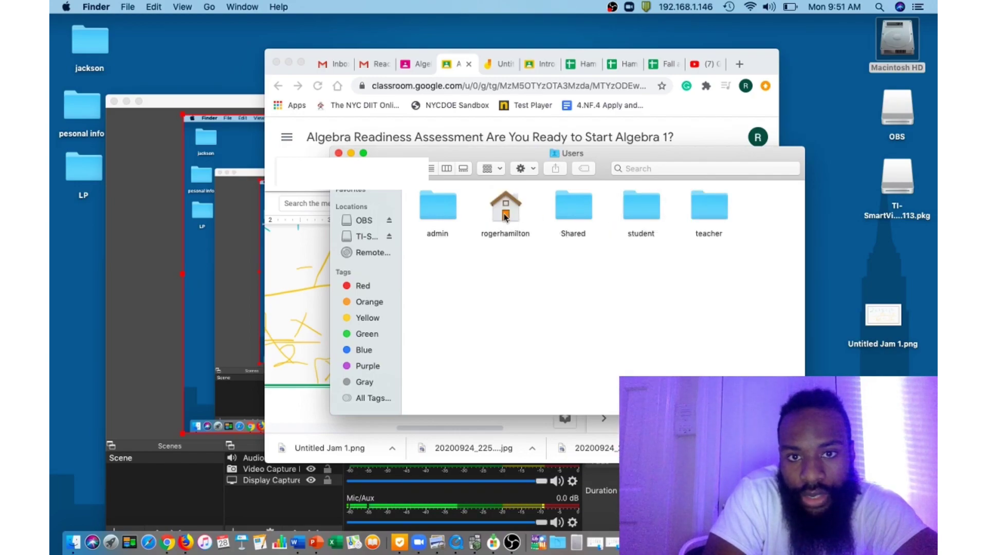
pyautogui.doubleClick(505, 216)
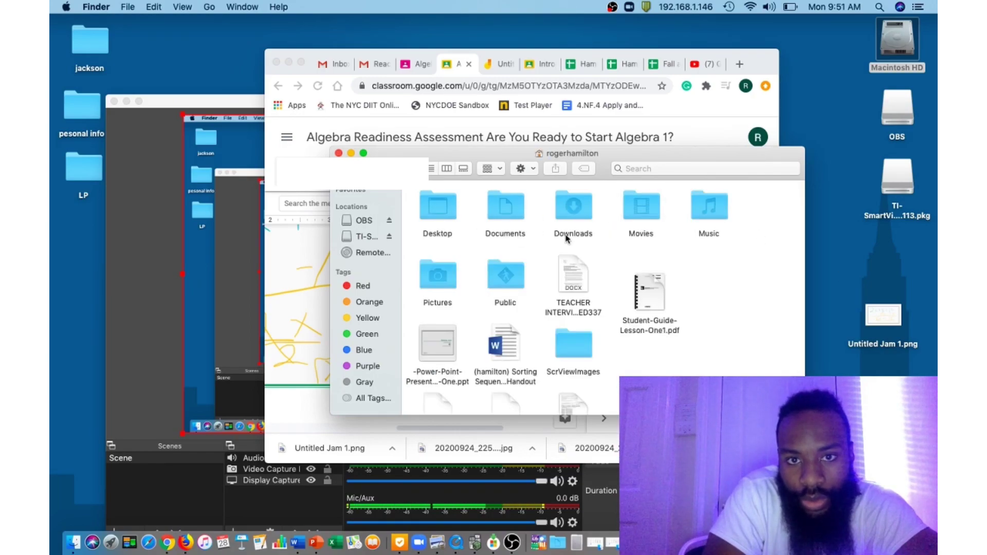
pyautogui.doubleClick(444, 277)
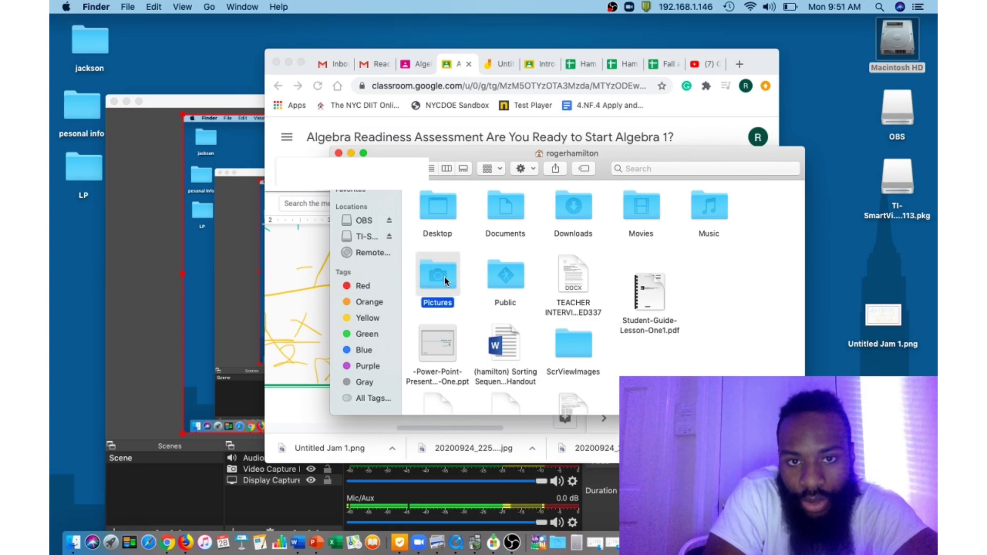
pyautogui.moveTo(892, 322); pyautogui.dragTo(705, 369)
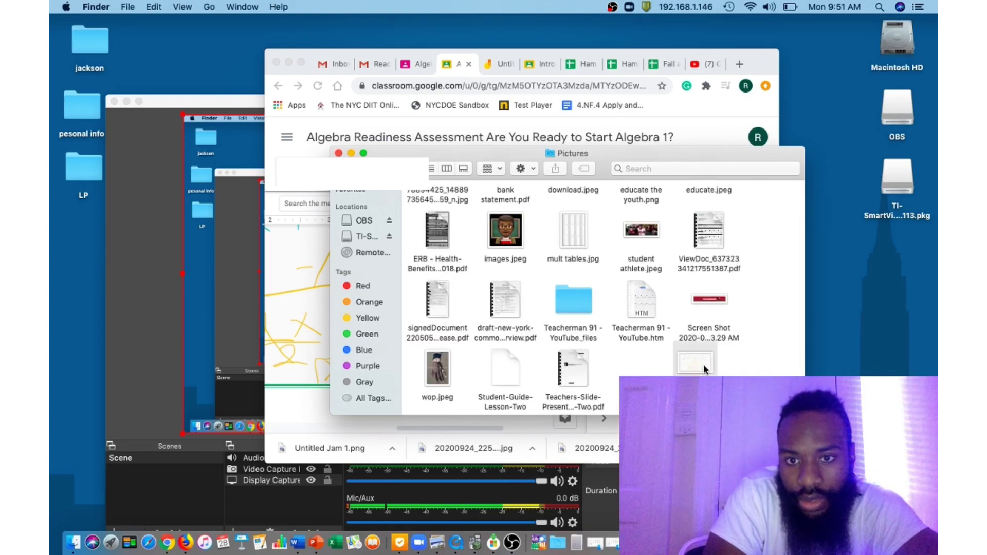
pyautogui.click(350, 153)
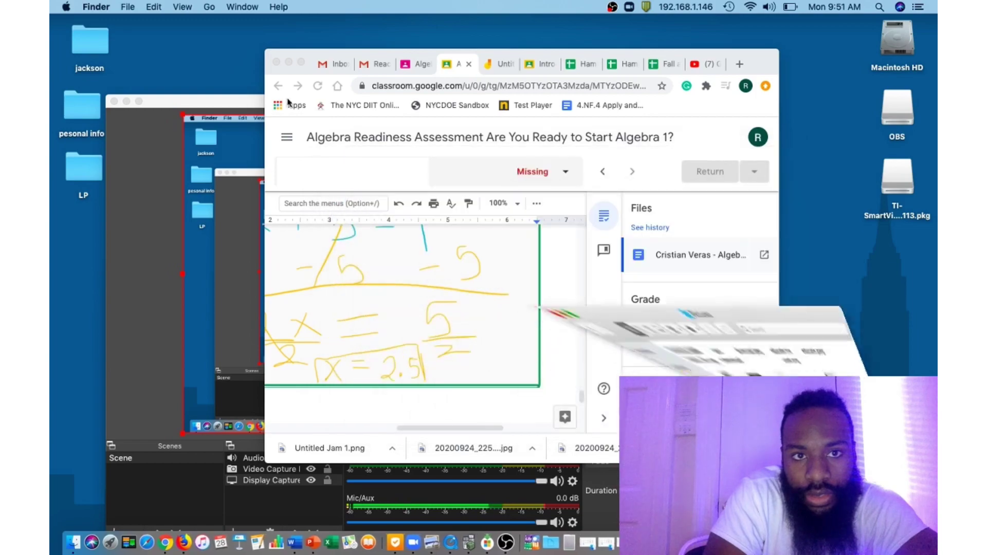
# Put the browser back in full screen and begin inserting an image uploaded from the computer.
pyautogui.click(302, 62)
pyautogui.click(302, 63)
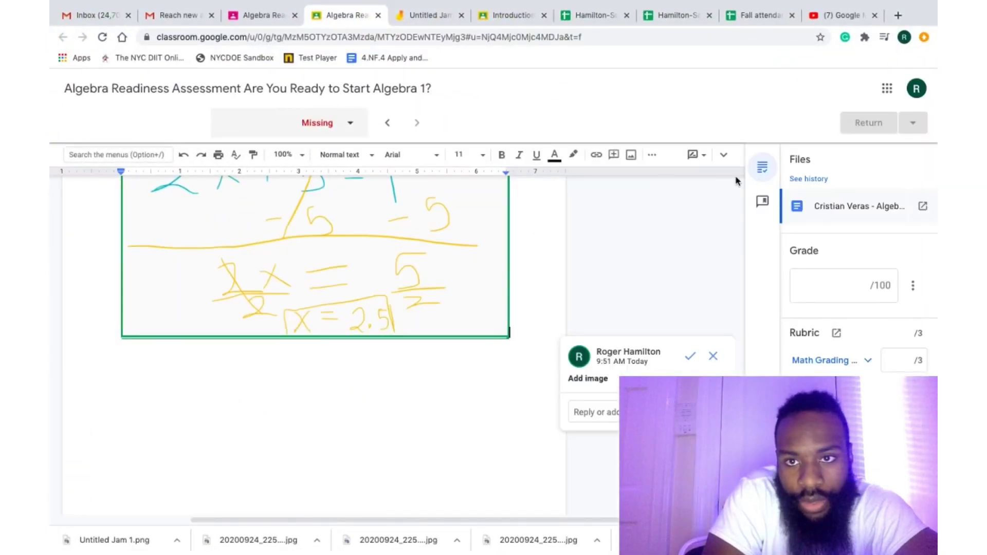
pyautogui.click(630, 159)
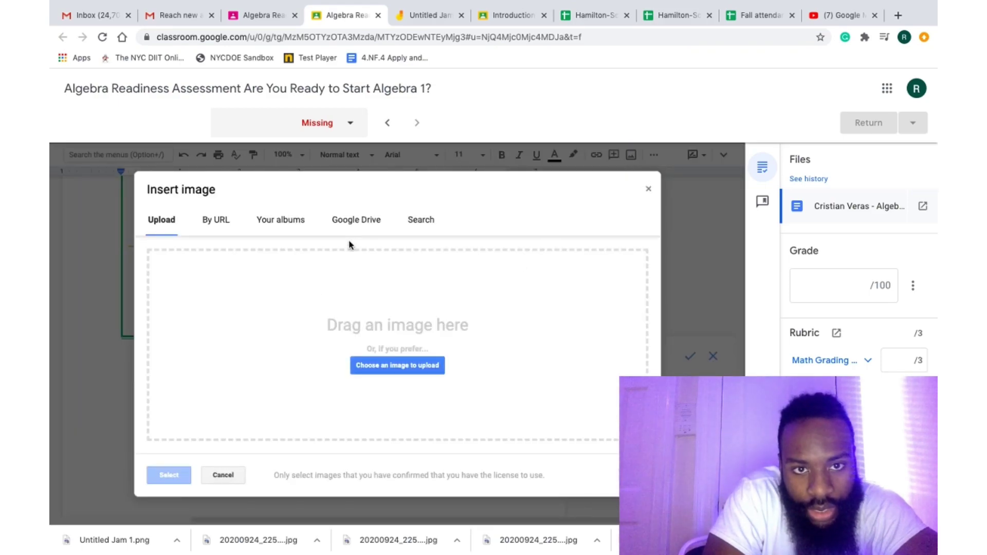
pyautogui.click(396, 364)
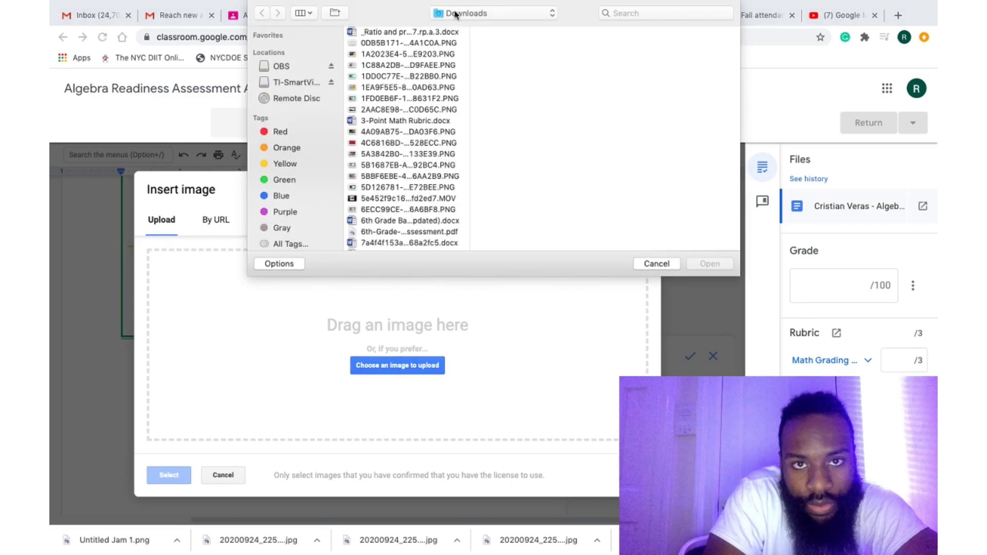
# Upload Untitled Jam 1.png from the Pictures folder, then undo both inserted equation images.
pyautogui.click(503, 17)
pyautogui.click(547, 90)
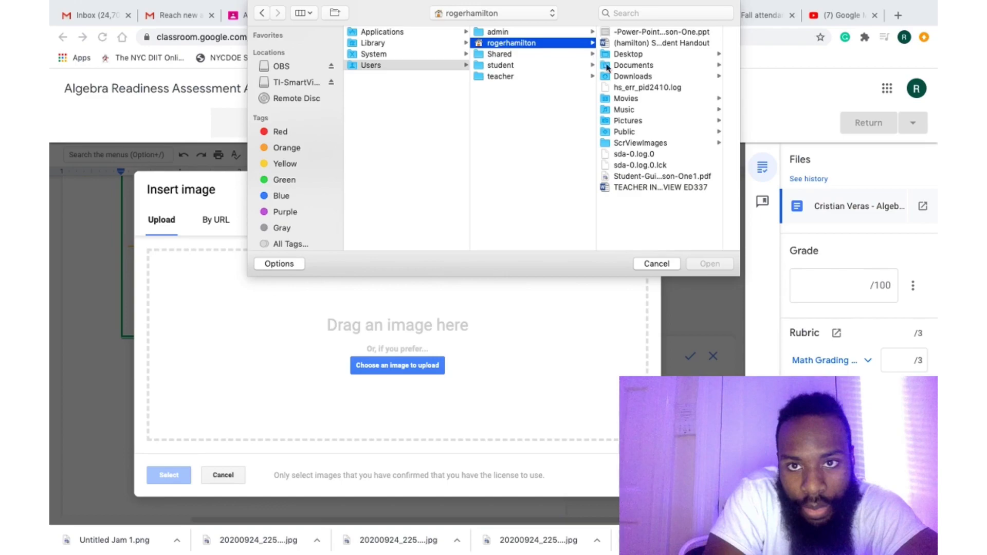
pyautogui.click(627, 120)
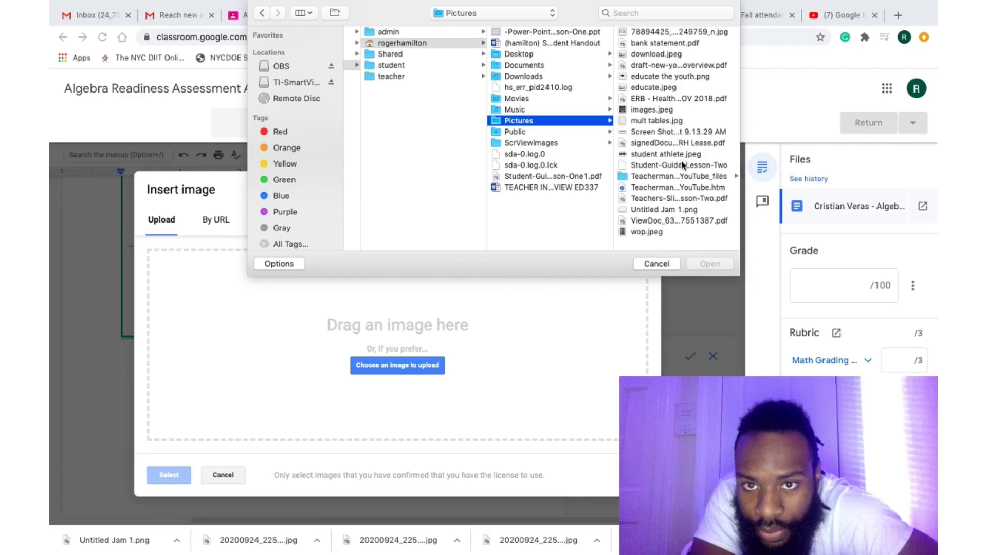
pyautogui.click(680, 209)
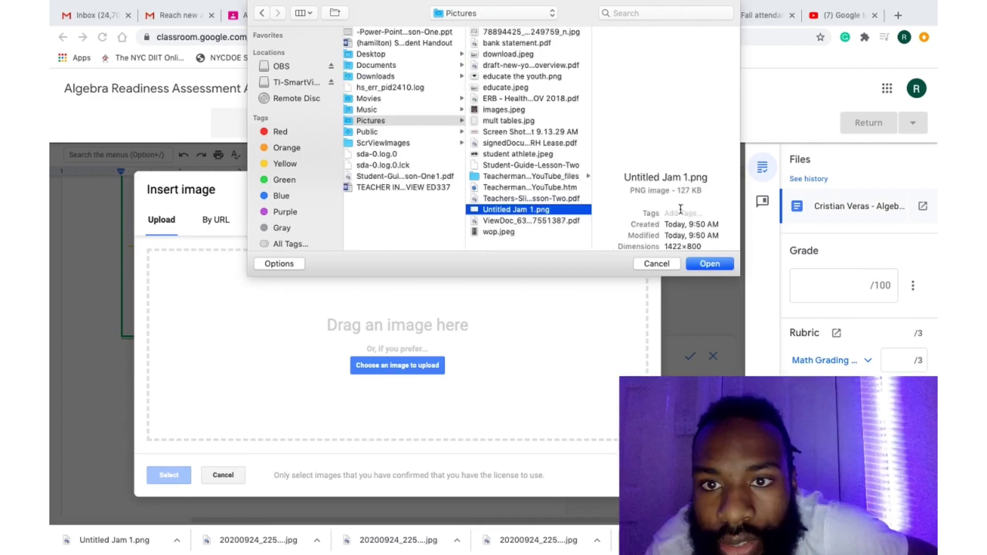
pyautogui.click(709, 263)
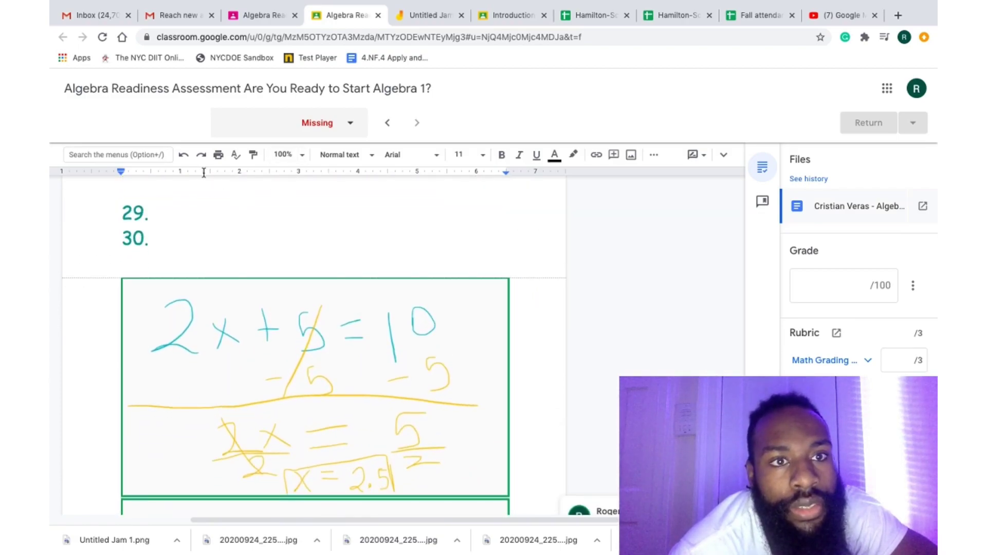
pyautogui.click(184, 157)
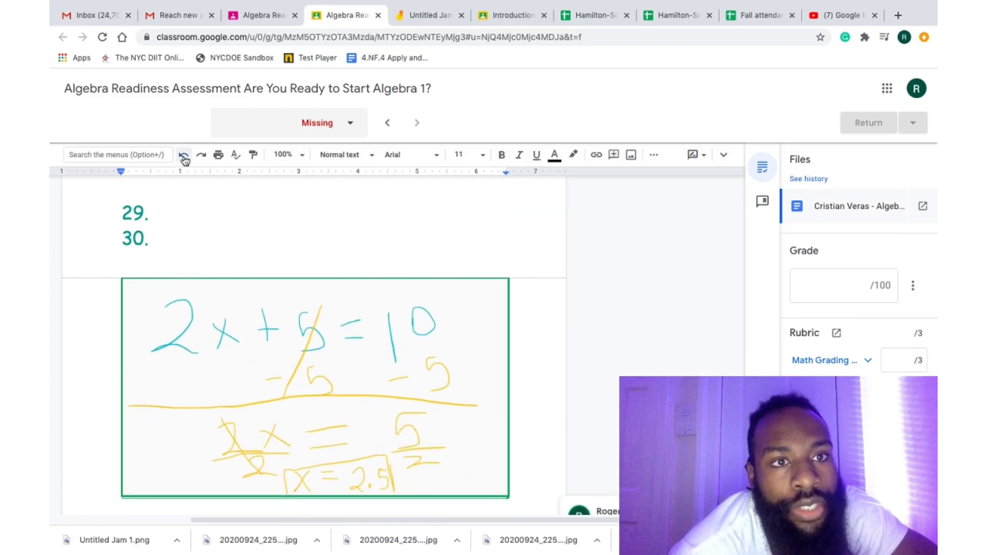
pyautogui.click(184, 162)
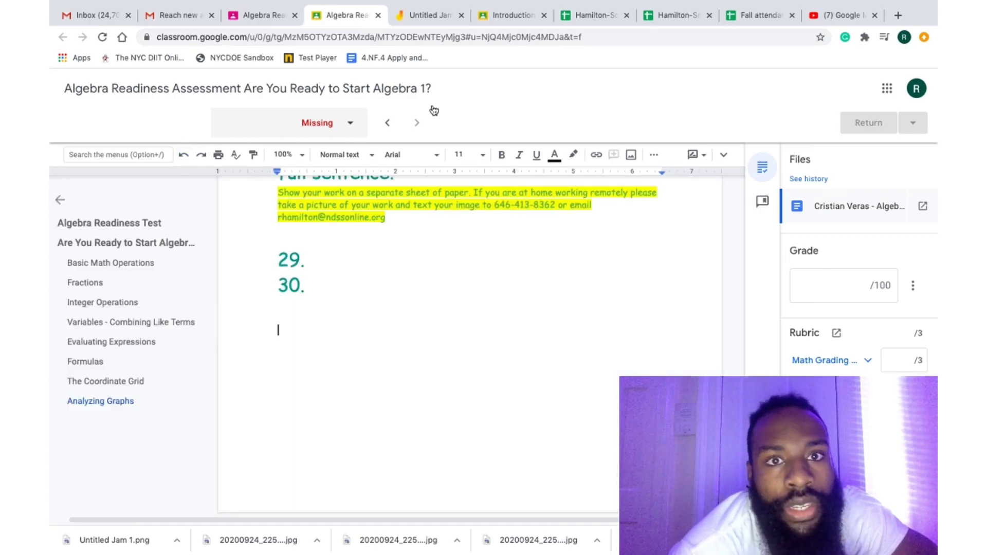
# On the Untitled Jam tab, set the frame background to dotted, then to dark blue.
pyautogui.click(430, 15)
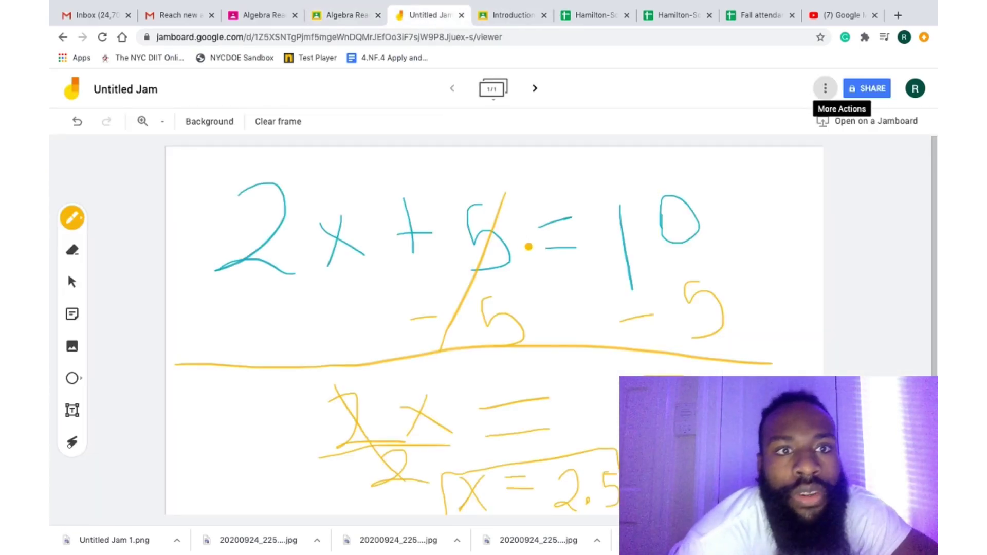
pyautogui.click(194, 120)
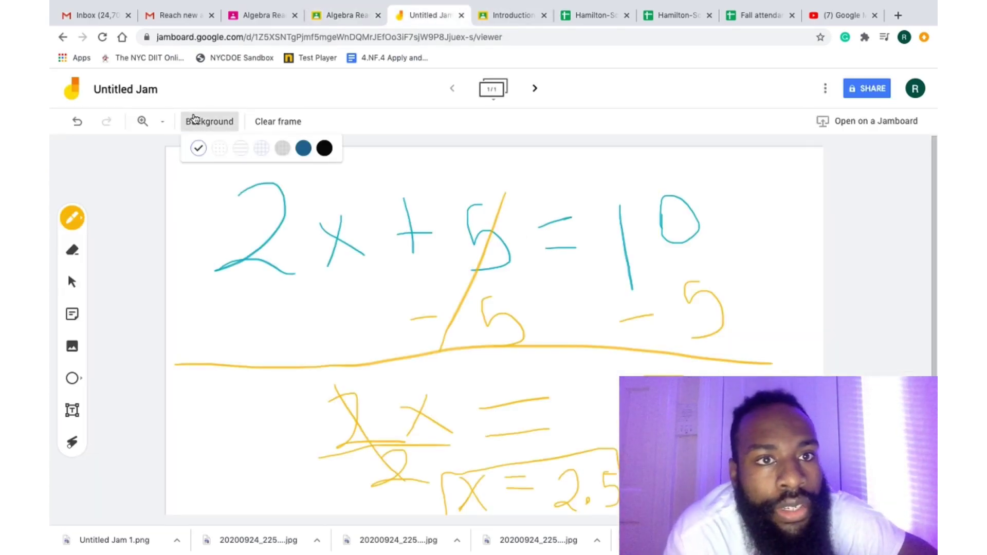
pyautogui.click(220, 148)
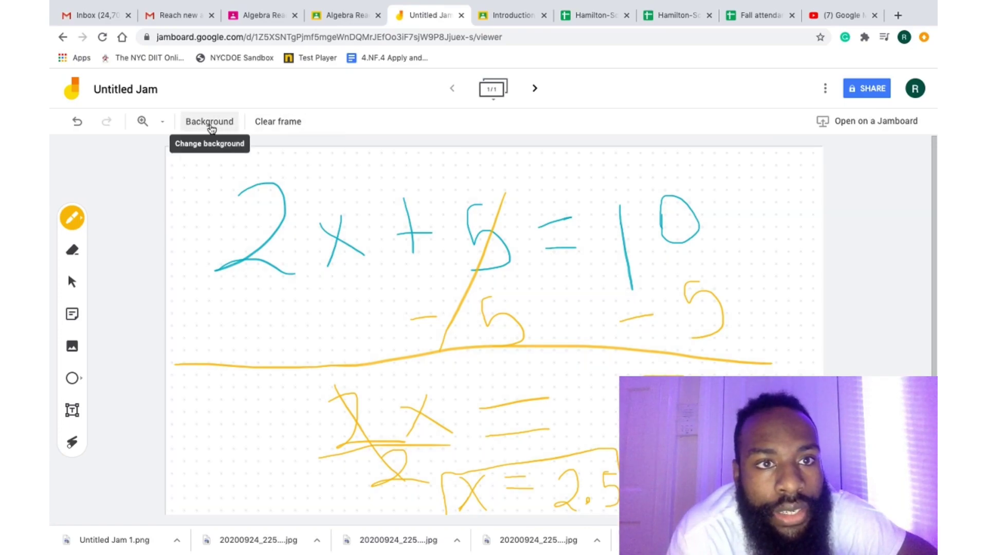
pyautogui.click(217, 128)
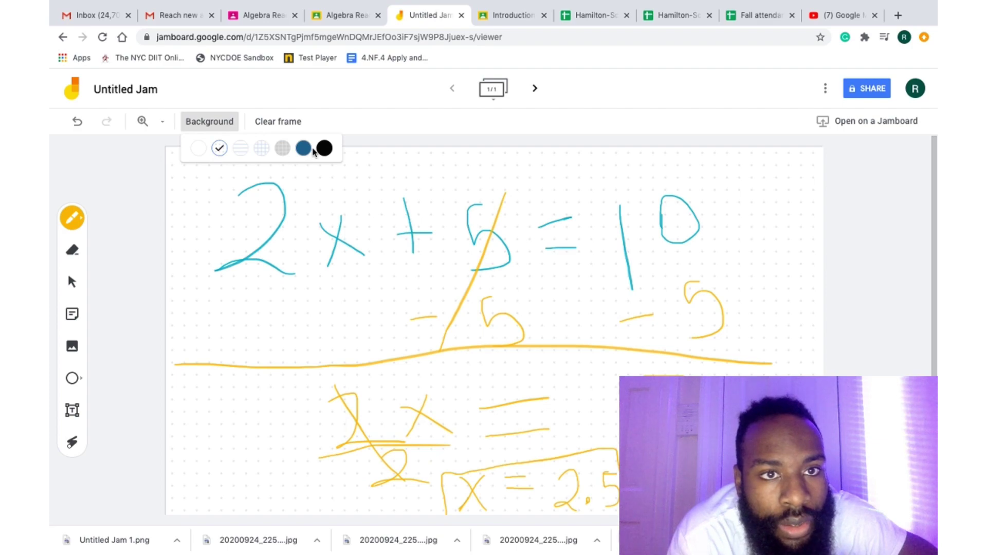
pyautogui.click(303, 148)
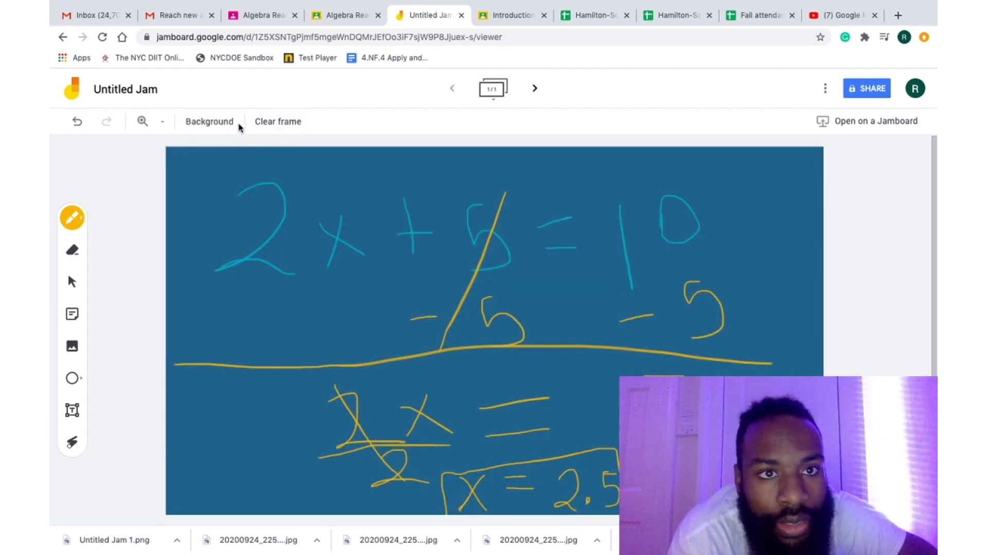
# Clear the frame, wiping off the handwritten equation and solution.
pyautogui.click(222, 122)
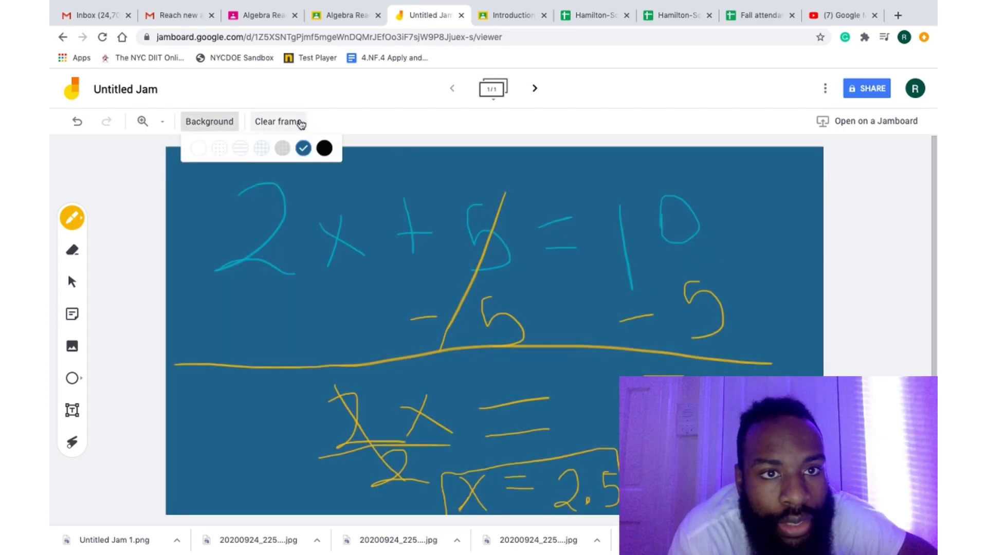
pyautogui.click(301, 123)
pyautogui.click(298, 121)
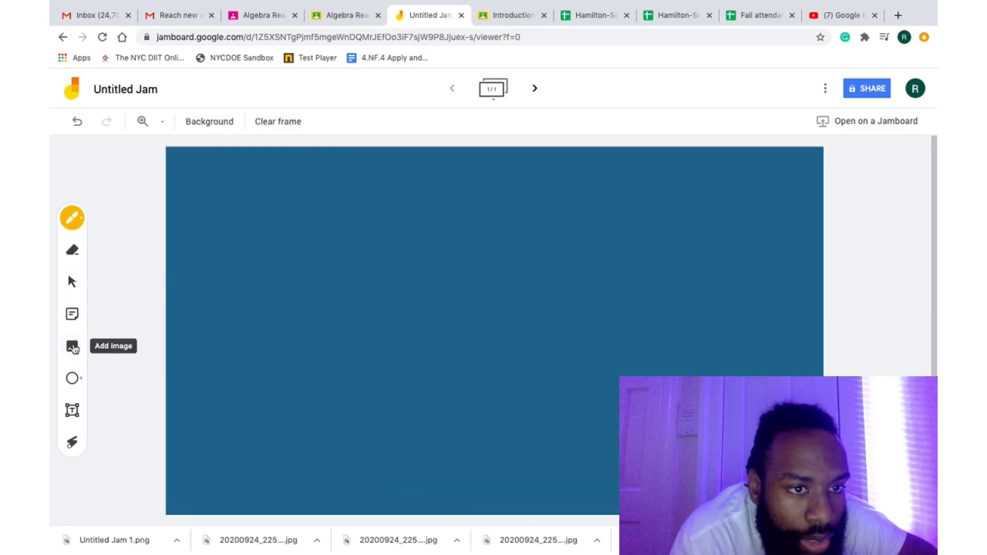
# Draw a white-filled circle left of the frame's centre with the Circle tool.
pyautogui.click(72, 378)
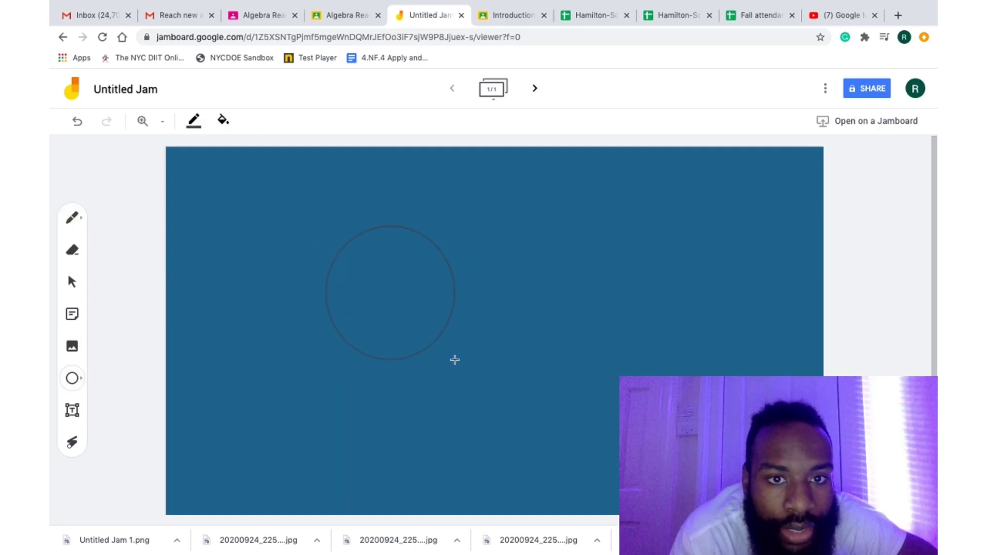
pyautogui.moveTo(455, 360); pyautogui.dragTo(454, 352)
pyautogui.click(72, 411)
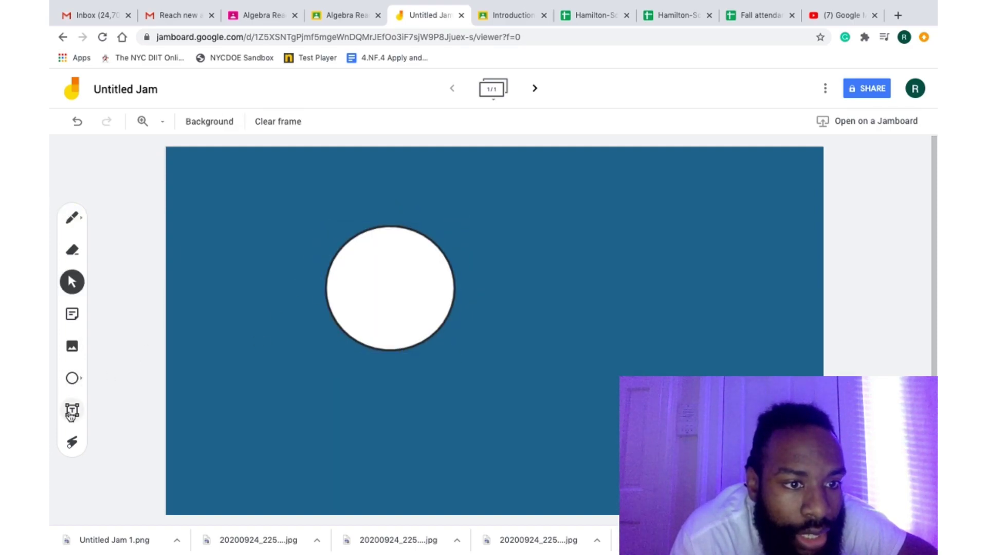
# Try the Text box and Laser tools, then cycle back through Select, Eraser and Pen.
pyautogui.click(72, 411)
pyautogui.click(72, 442)
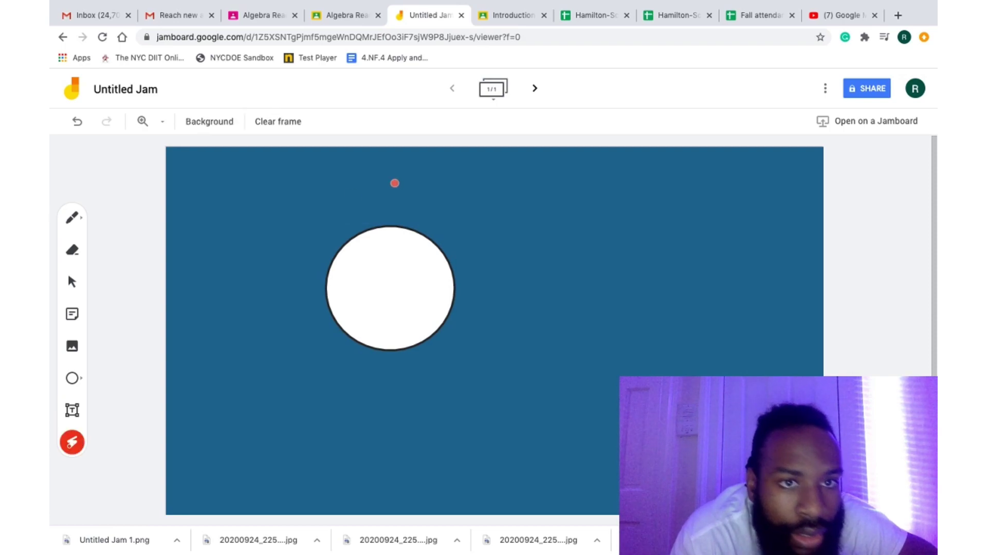
pyautogui.moveTo(497, 190)
pyautogui.mouseDown()
pyautogui.moveTo(465, 330)
pyautogui.moveTo(525, 418)
pyautogui.mouseUp()
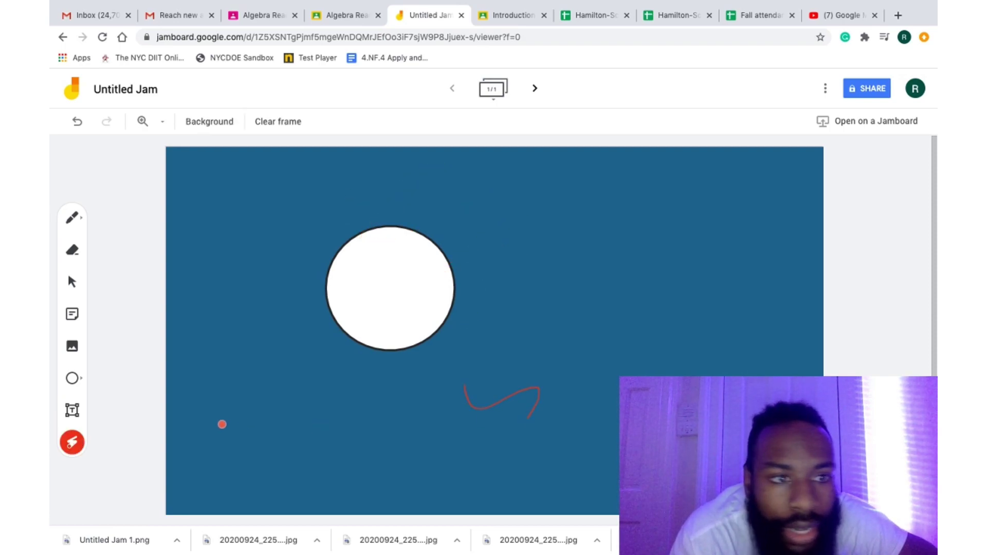
pyautogui.click(73, 281)
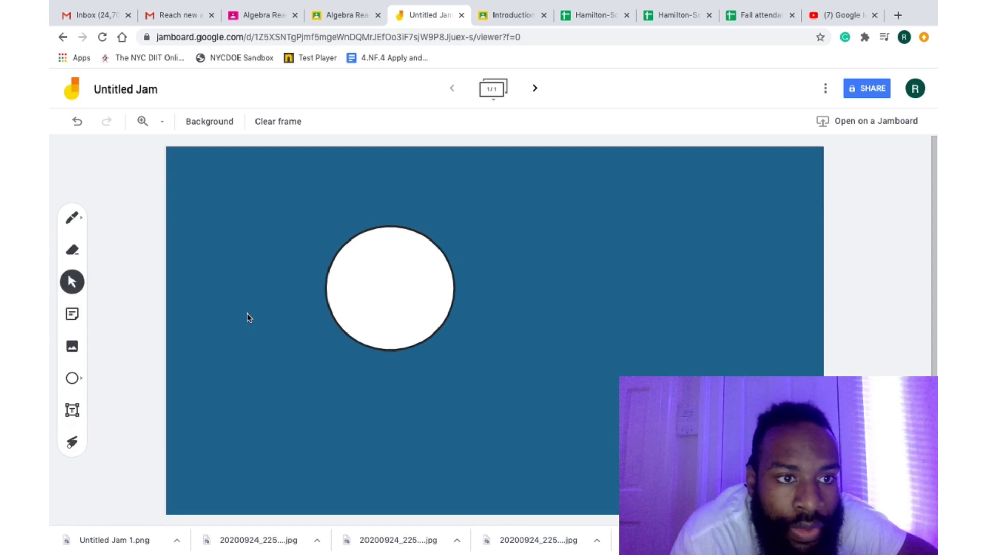
pyautogui.click(68, 252)
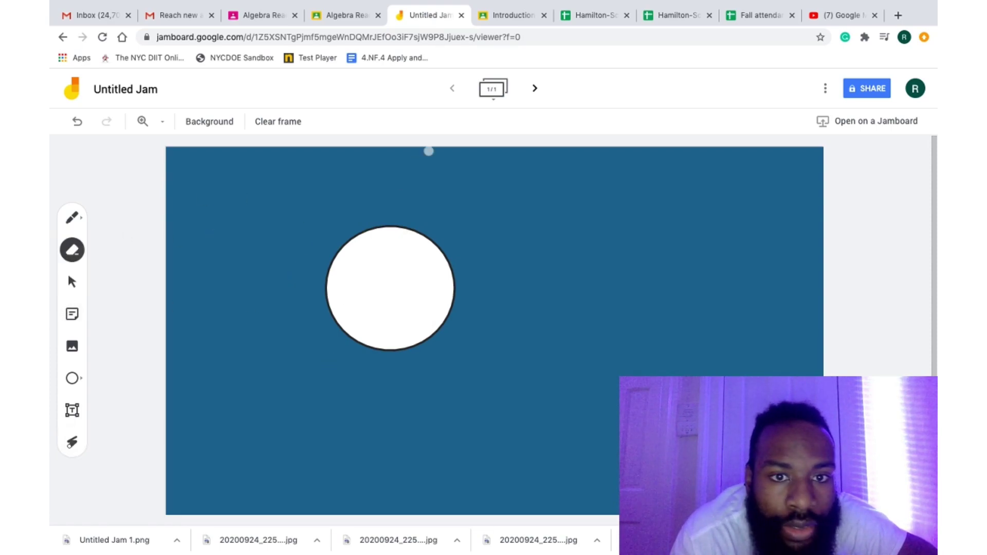
pyautogui.click(80, 220)
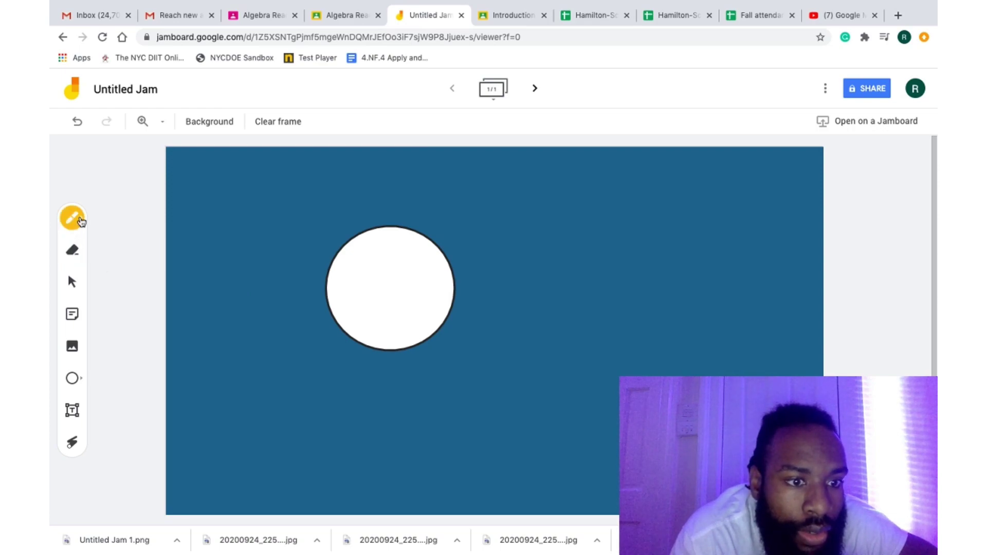